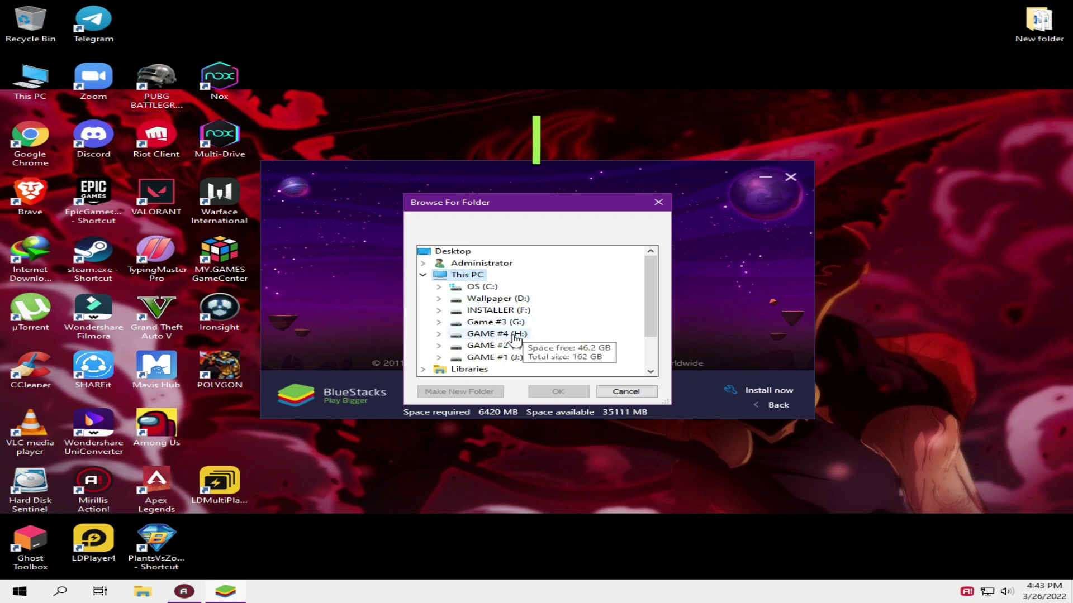
# Install BlueStacks on the GAME #1 (J:) drive and close the App Player after it launches.
pyautogui.click(558, 392)
pyautogui.click(769, 390)
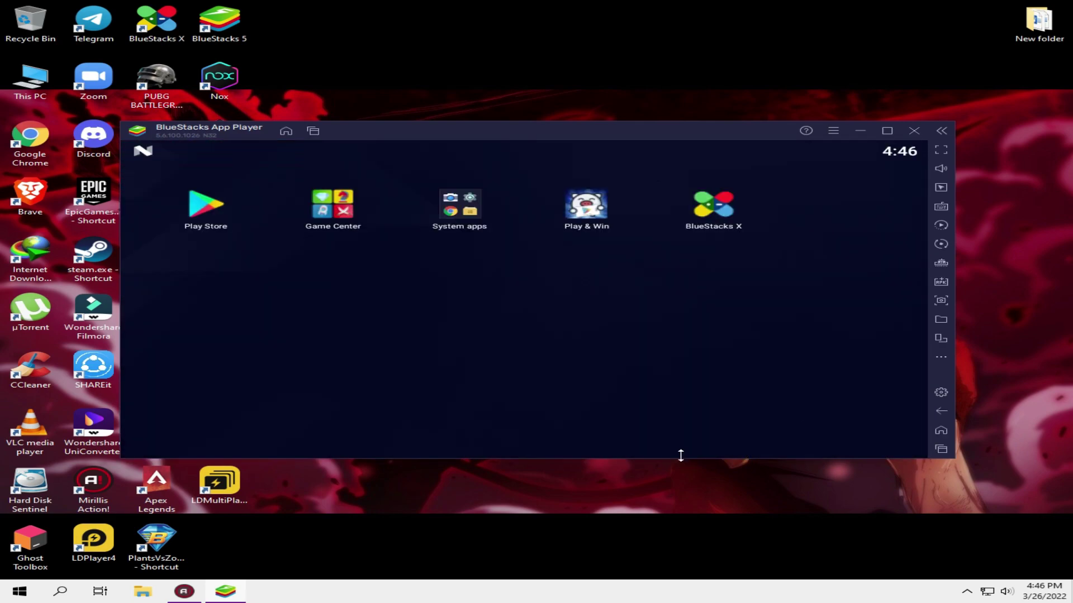
pyautogui.click(914, 134)
pyautogui.click(635, 316)
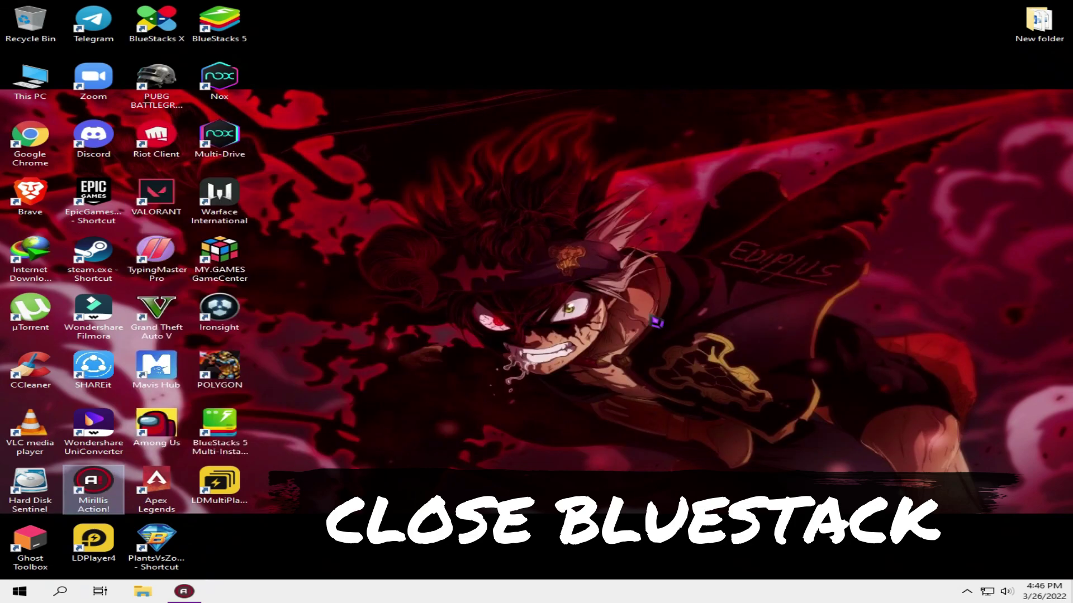
# Launch BlueStacksTweaker.exe from the BSTweaker6 folder under Downloads, Compressed, BSTweaker68060, and close the file window.
pyautogui.doubleClick(31, 81)
pyautogui.click(470, 289)
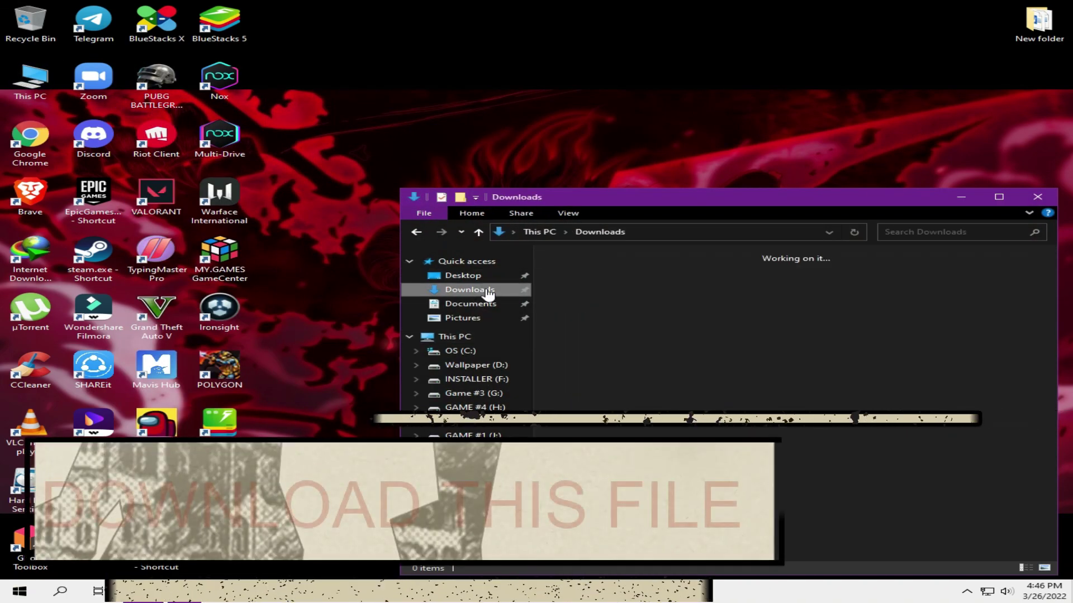
pyautogui.doubleClick(702, 306)
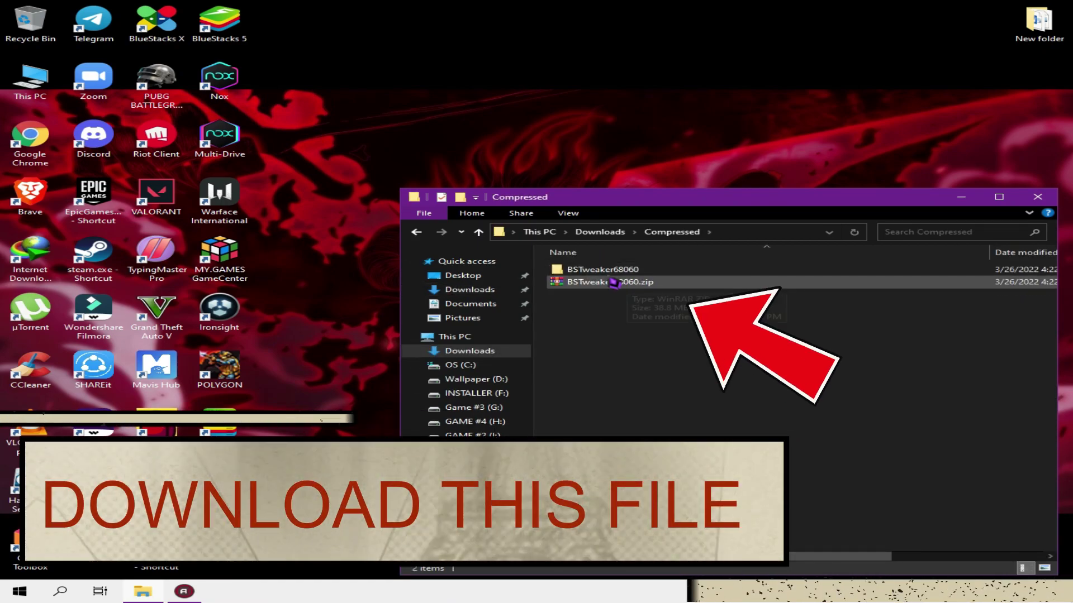
pyautogui.doubleClick(607, 269)
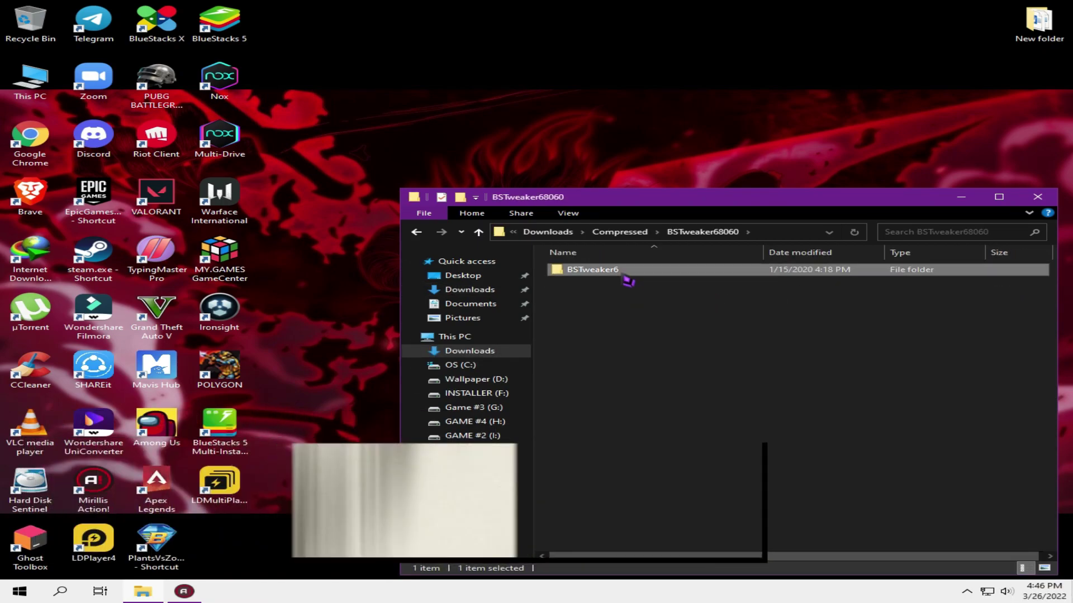
pyautogui.doubleClick(620, 269)
pyautogui.click(614, 319)
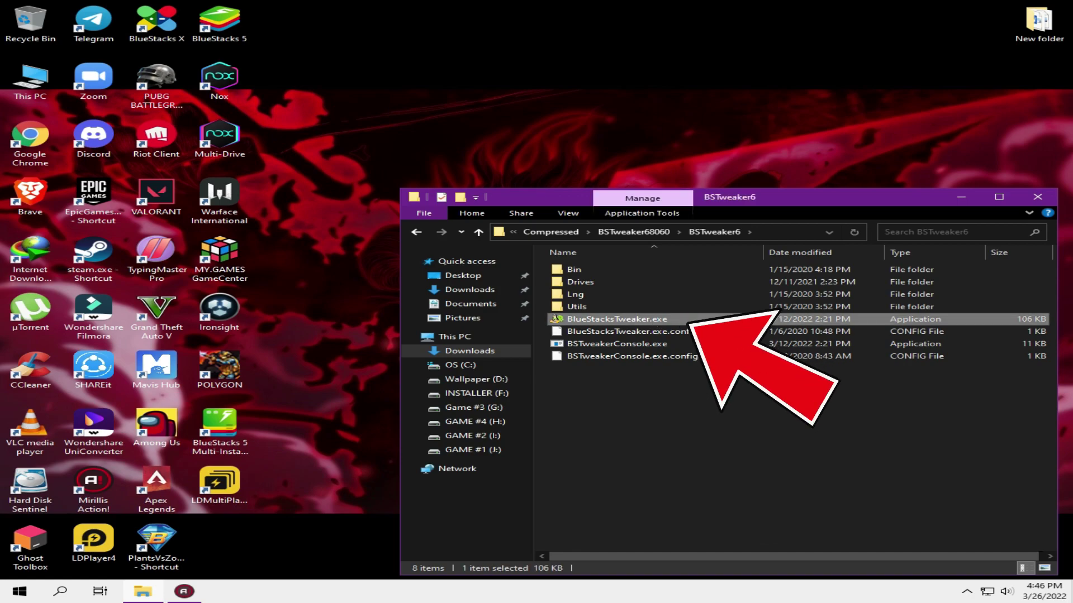
pyautogui.click(1038, 199)
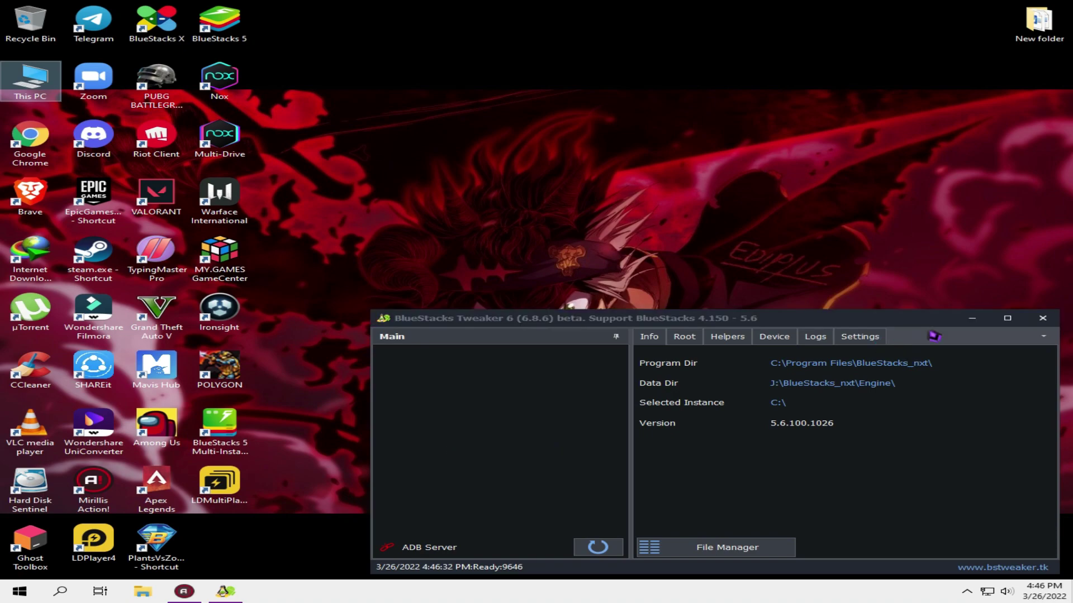
# Set the tweaker's emulator to BlueStacks 5 and tick the BlueStacks App Player instance.
pyautogui.moveTo(809, 230); pyautogui.dragTo(799, 138)
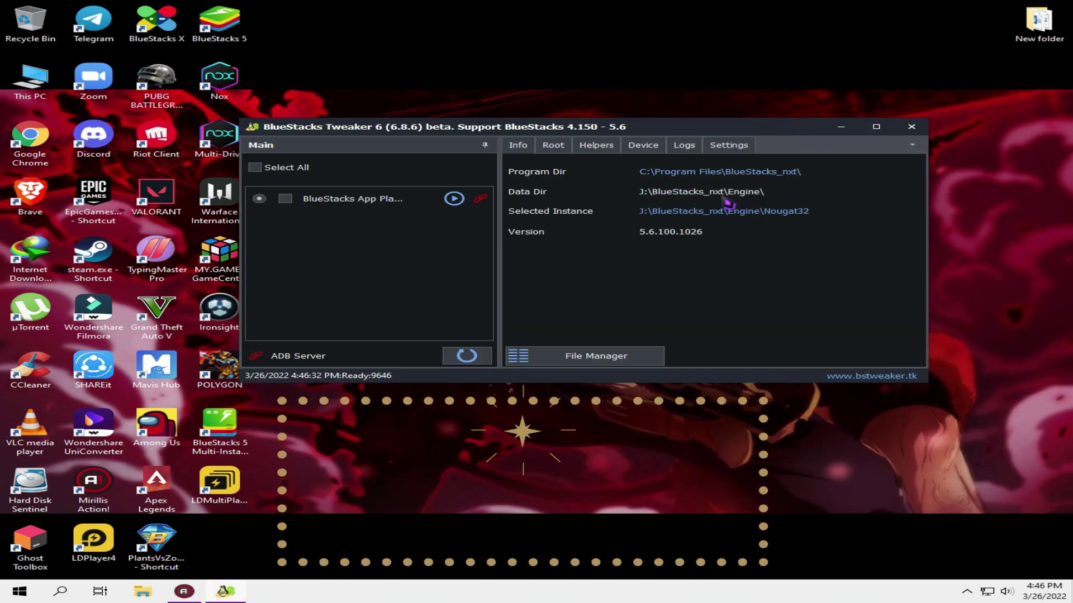
pyautogui.click(658, 148)
pyautogui.click(684, 146)
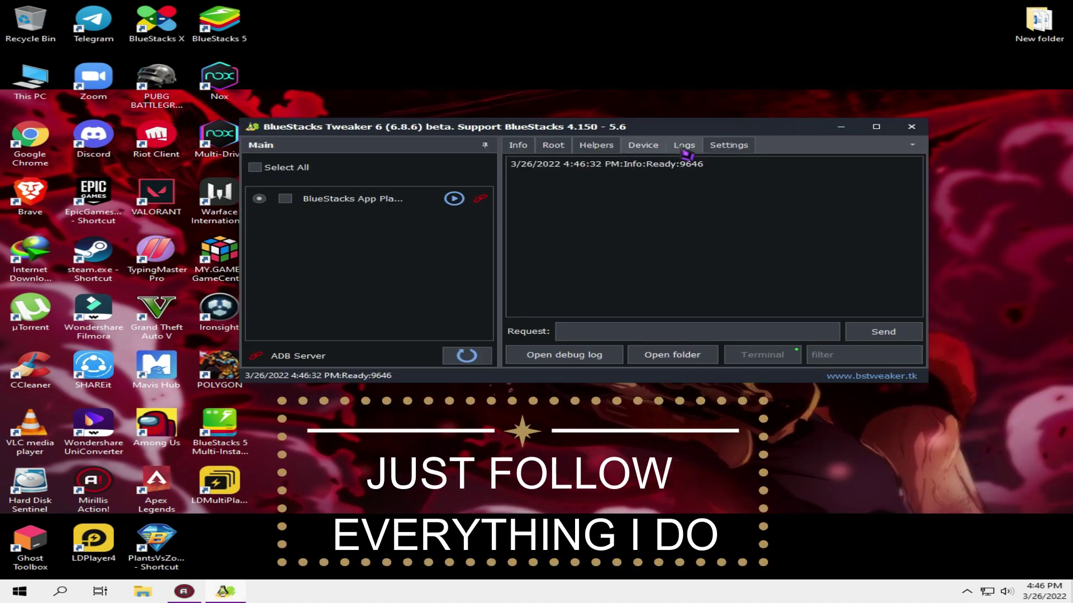
pyautogui.click(736, 149)
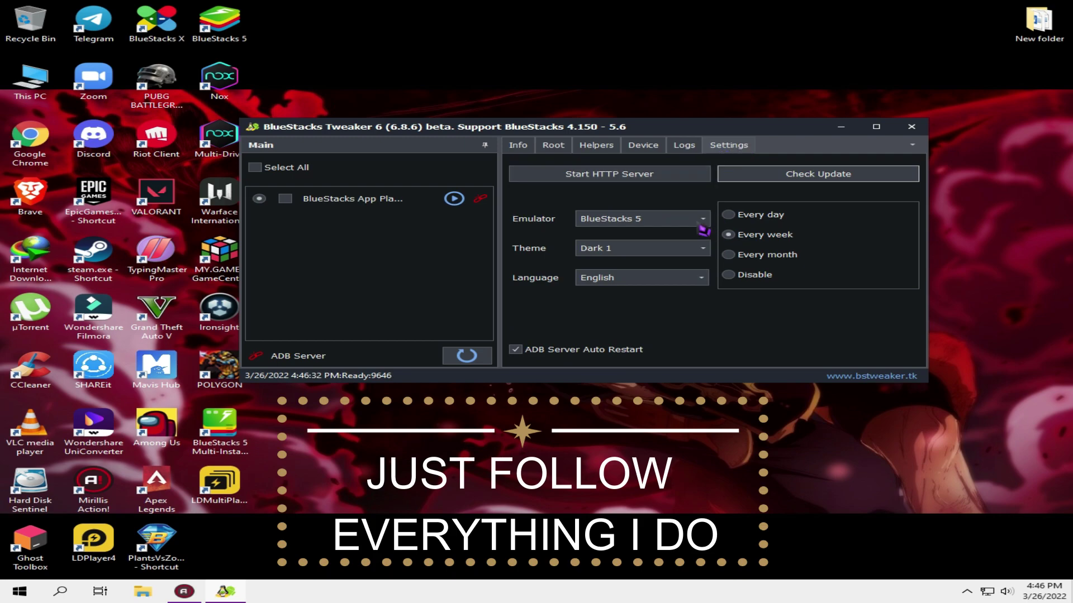
pyautogui.click(699, 224)
pyautogui.click(638, 235)
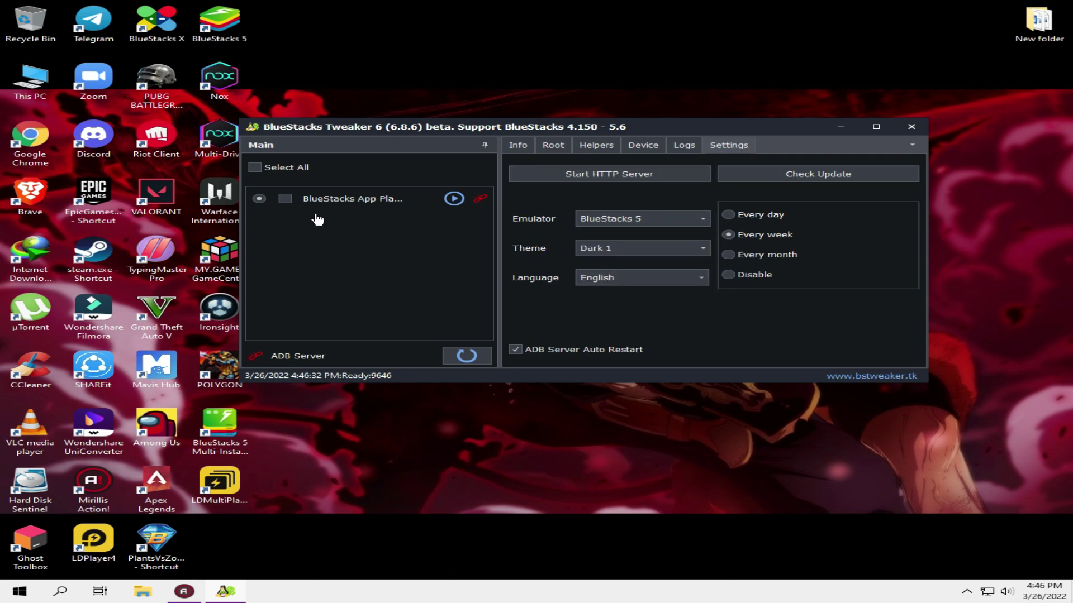
pyautogui.click(286, 200)
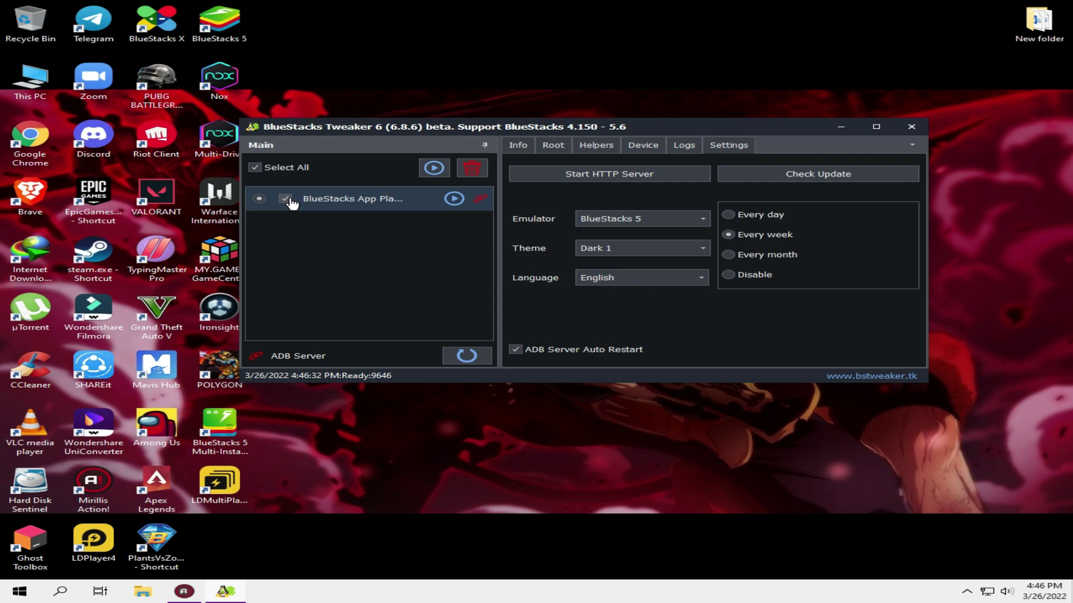
# Unlock the App Player instance for rooting, accept the master instance risk, and start the instance.
pyautogui.click(556, 148)
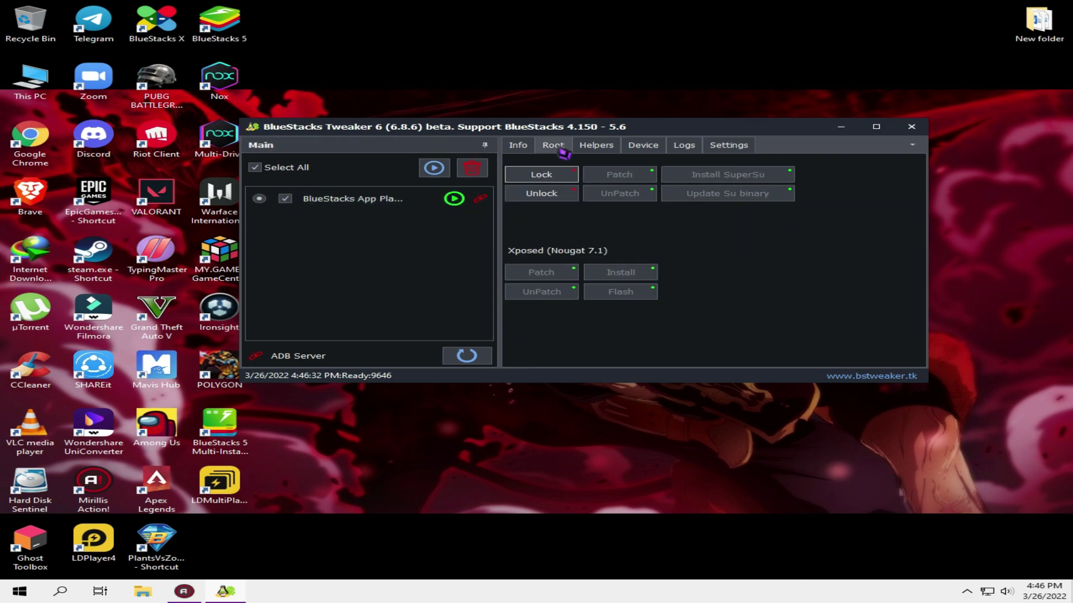
pyautogui.click(542, 194)
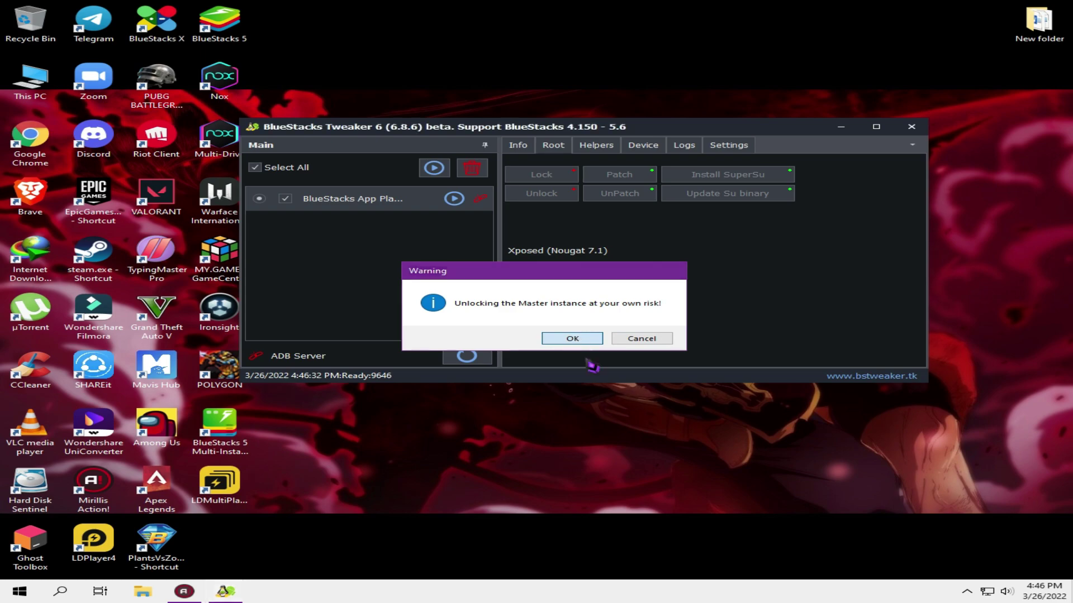
pyautogui.click(576, 340)
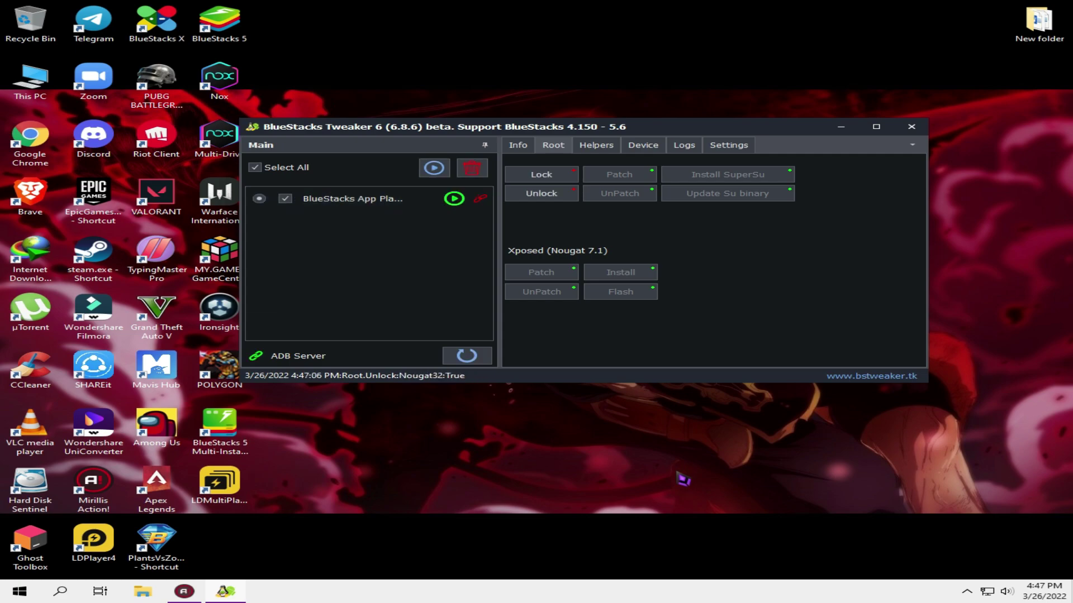
pyautogui.click(454, 199)
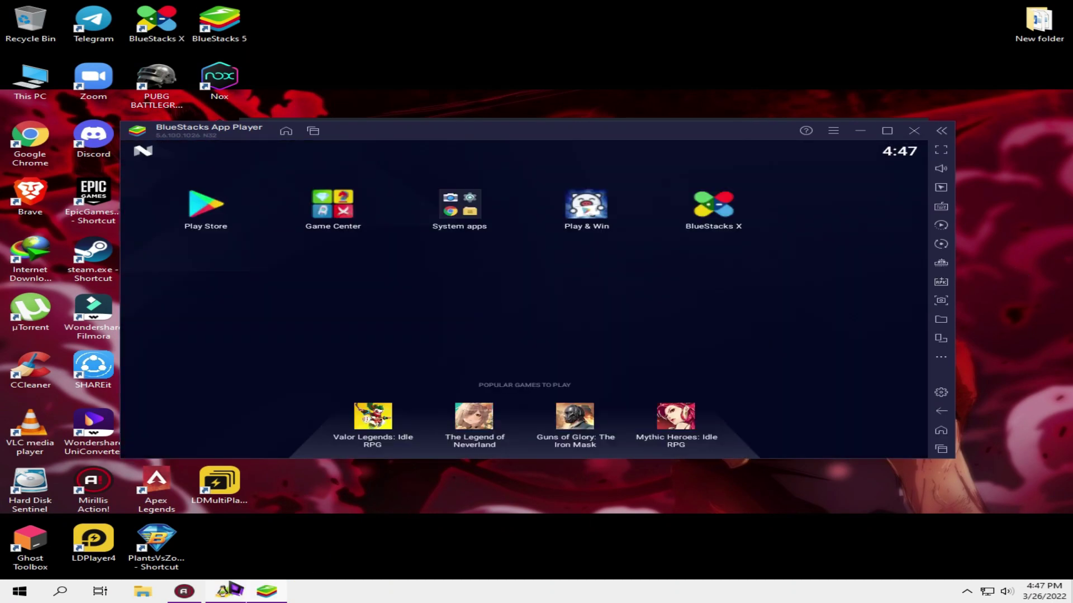
# Install SuperSU on the running App Player instance and update its Su binary, repeating the update once.
pyautogui.click(225, 591)
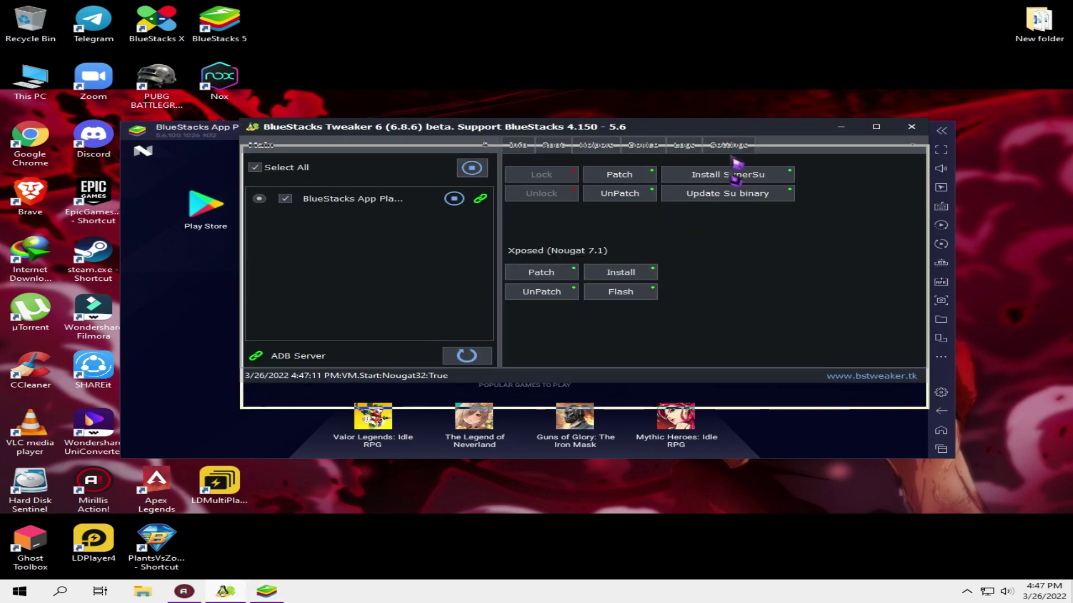
pyautogui.moveTo(715, 301); pyautogui.dragTo(830, 294)
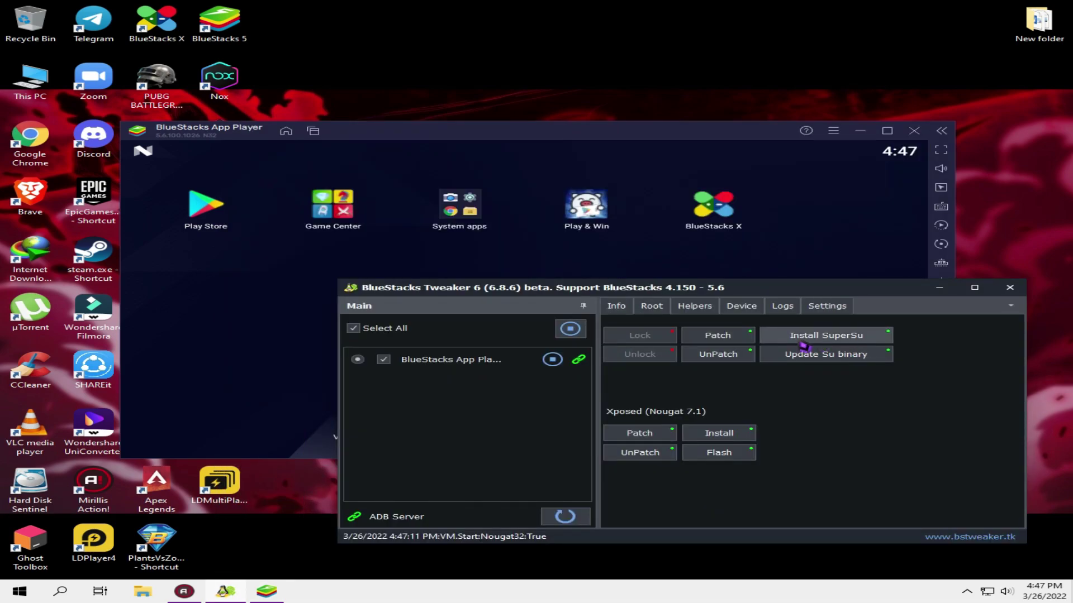
pyautogui.click(843, 335)
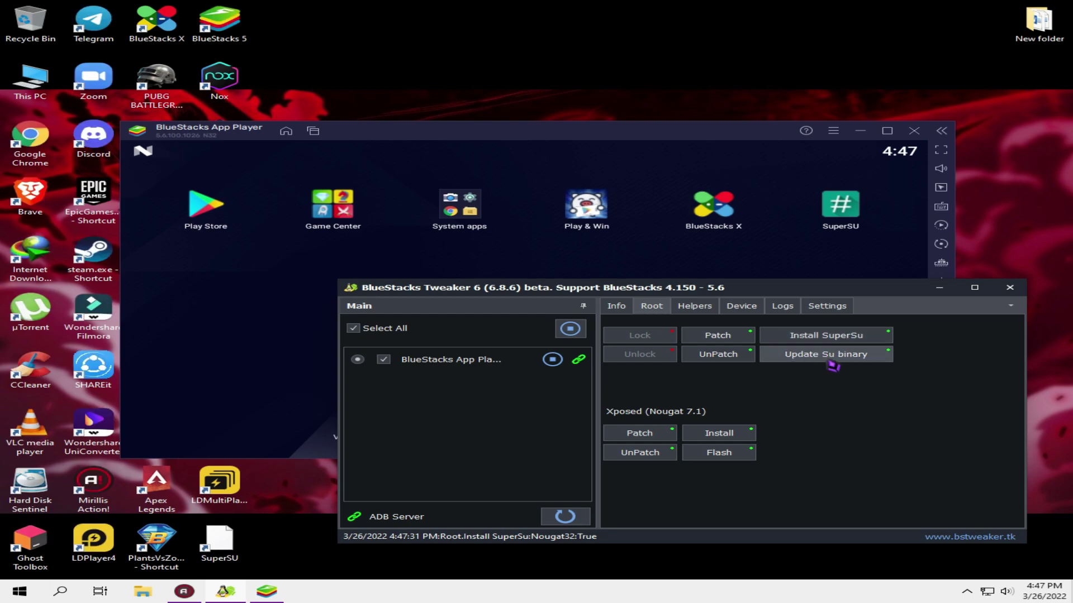
pyautogui.click(838, 358)
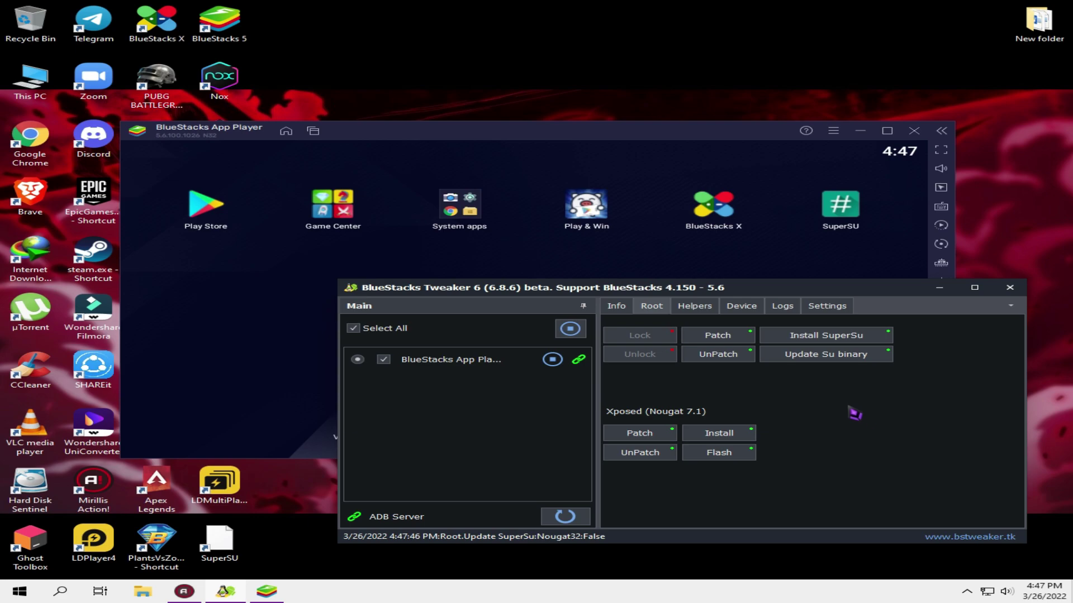
pyautogui.click(855, 357)
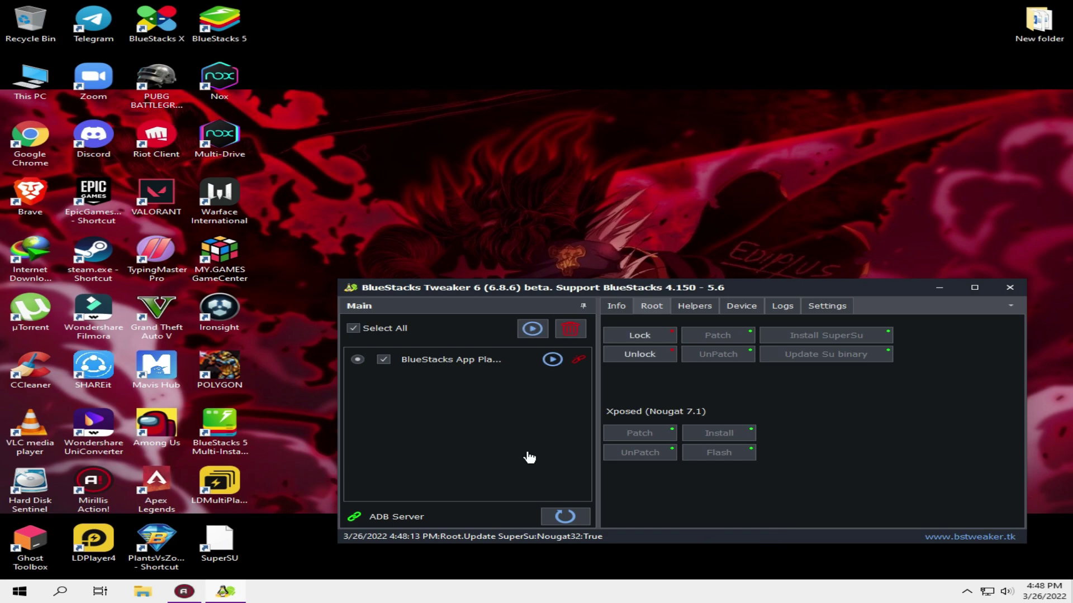
# Apply the root patch to the restarted App Player instance and close BlueStacks Tweaker.
pyautogui.click(552, 359)
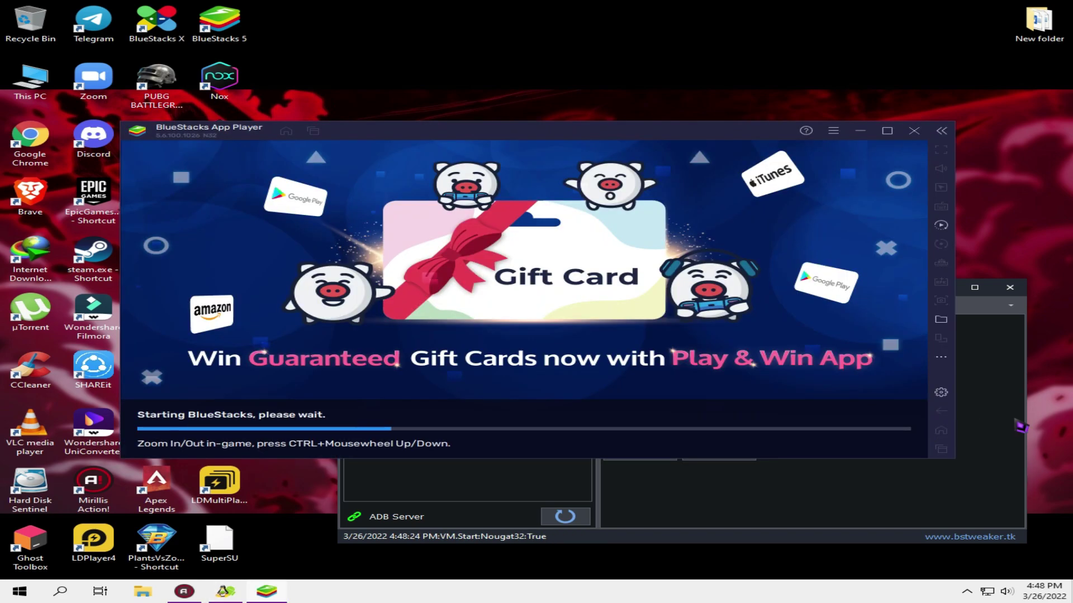
pyautogui.click(1021, 427)
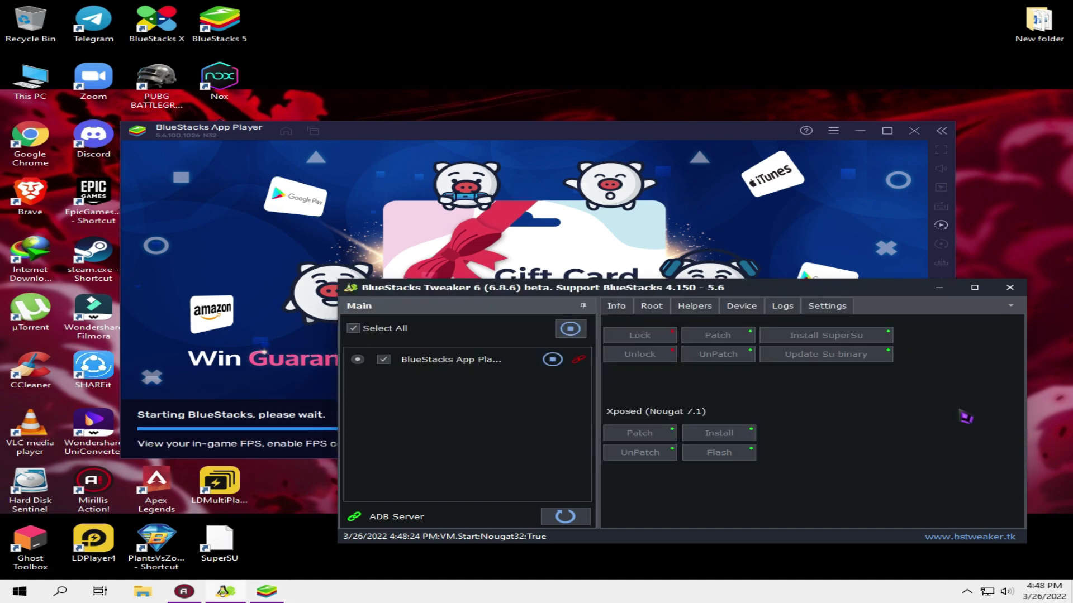
pyautogui.click(722, 338)
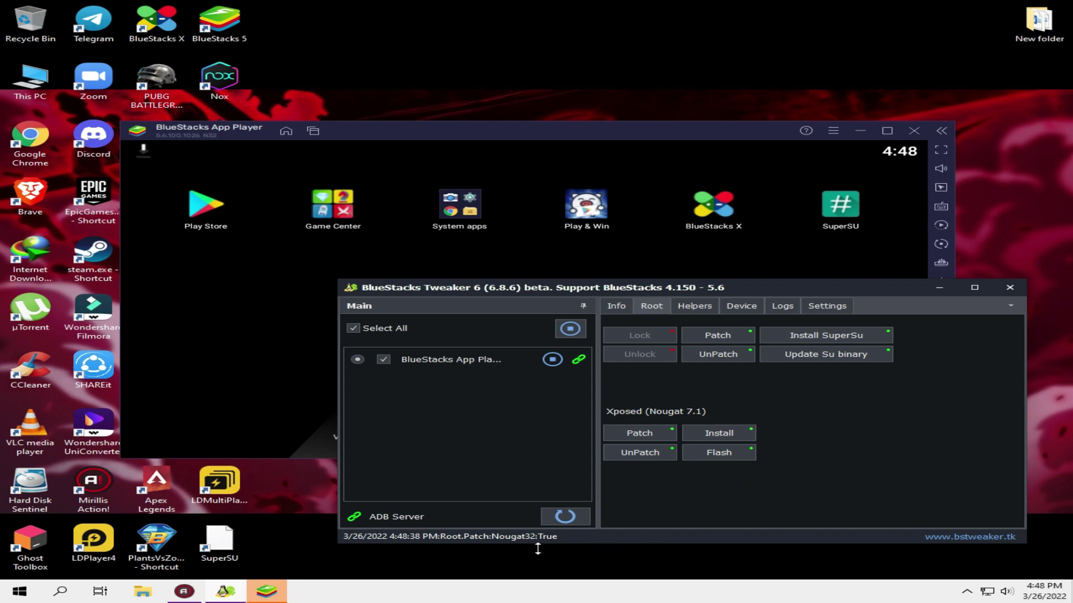
pyautogui.click(718, 336)
pyautogui.click(222, 276)
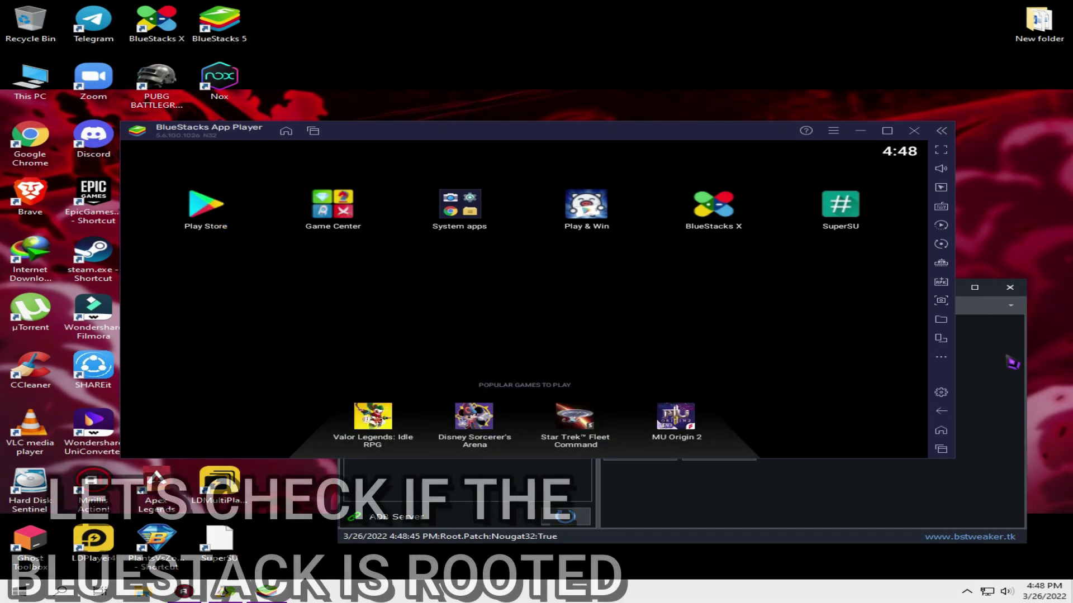
pyautogui.hotkey('alt', 'Tab')
pyautogui.click(1011, 291)
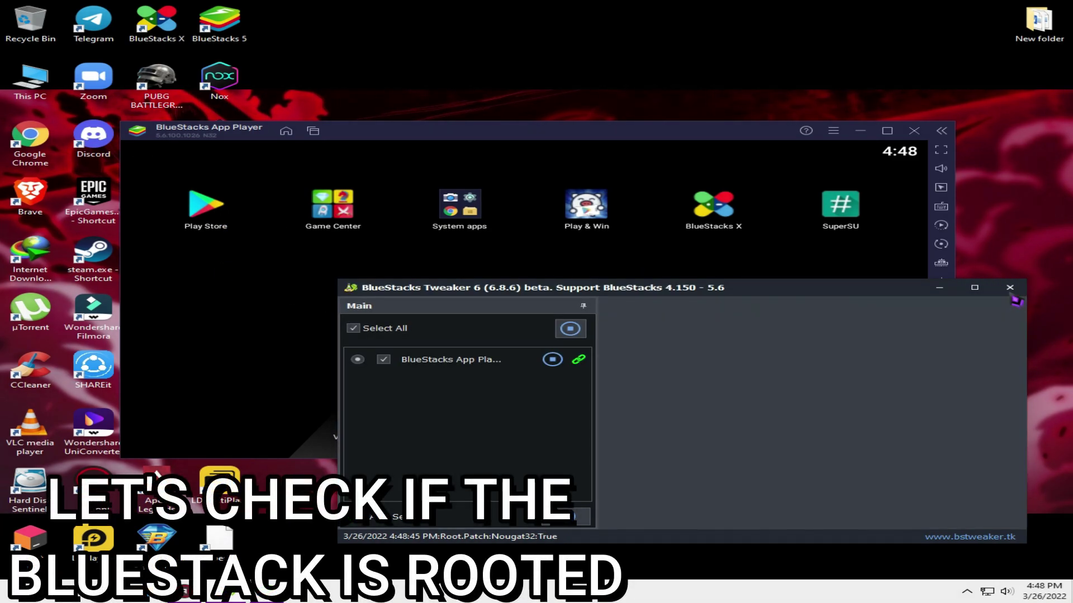
# Search the Play Store in BlueStacks for "root check" and install Root Checker.
pyautogui.click(206, 219)
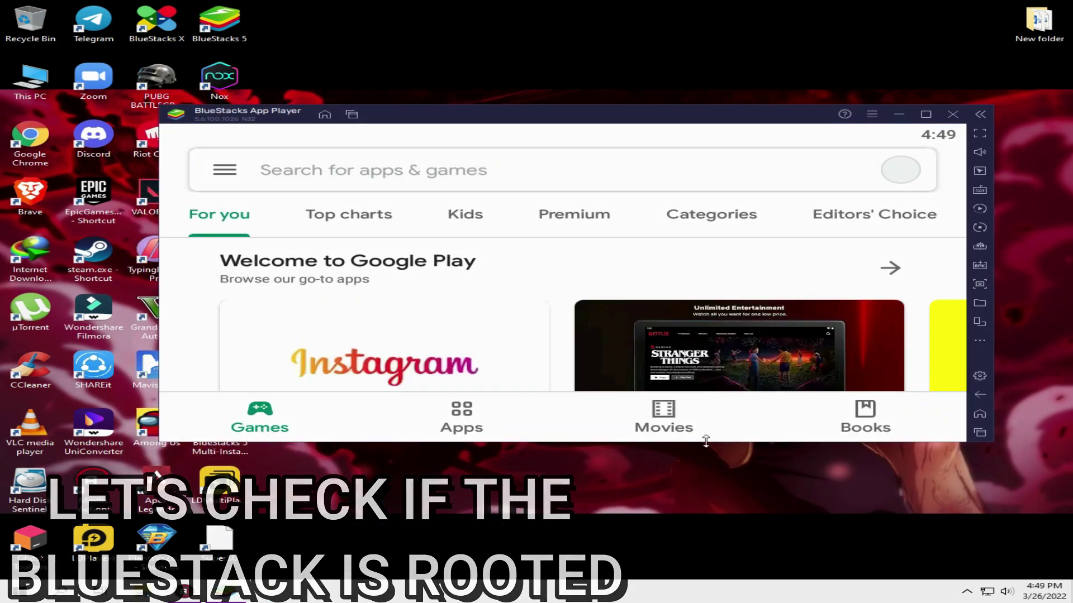
pyautogui.click(406, 183)
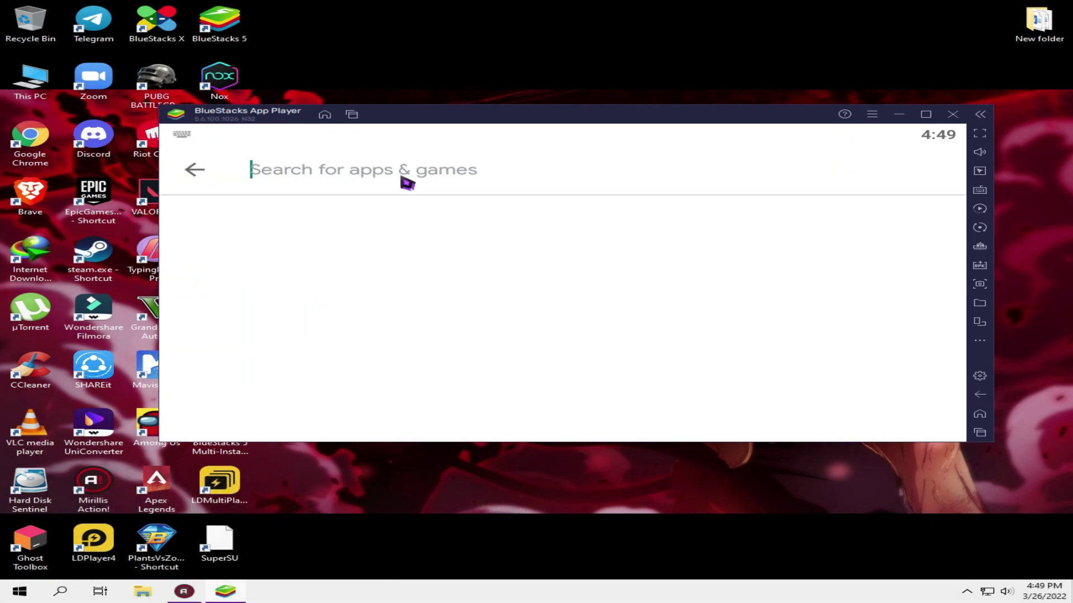
pyautogui.write('root')
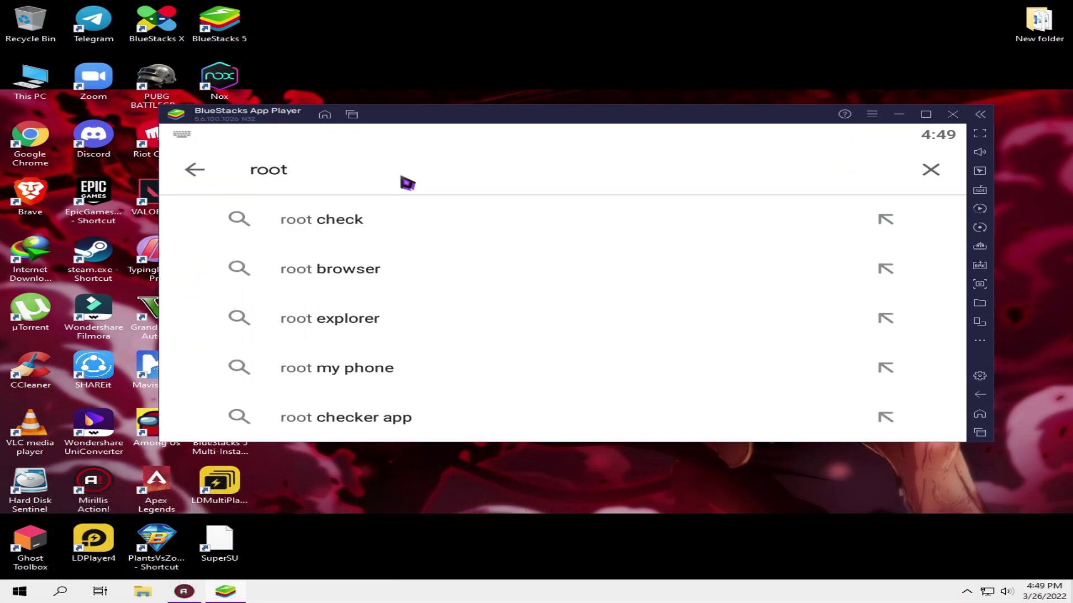
pyautogui.click(353, 229)
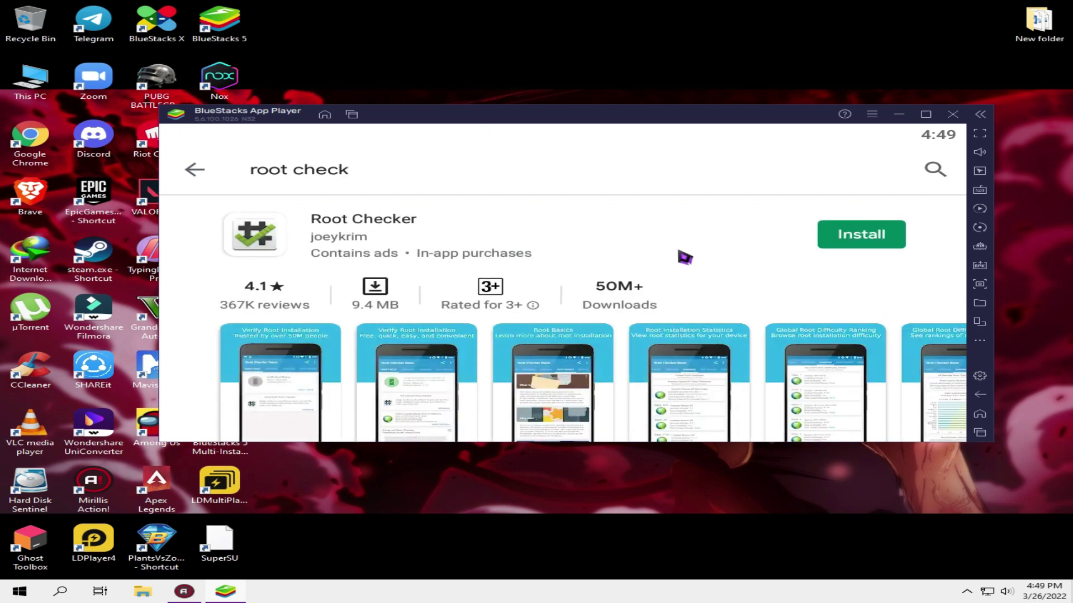
pyautogui.click(853, 243)
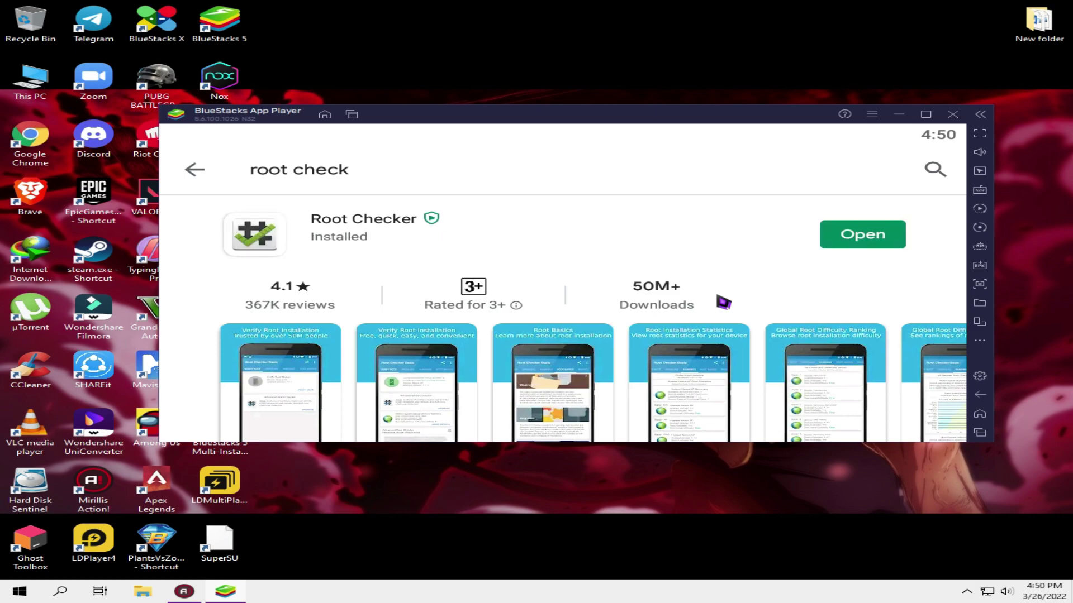
# Open Root Checker, agree to the disclaimer, and verify the emulator's root status.
pyautogui.click(848, 240)
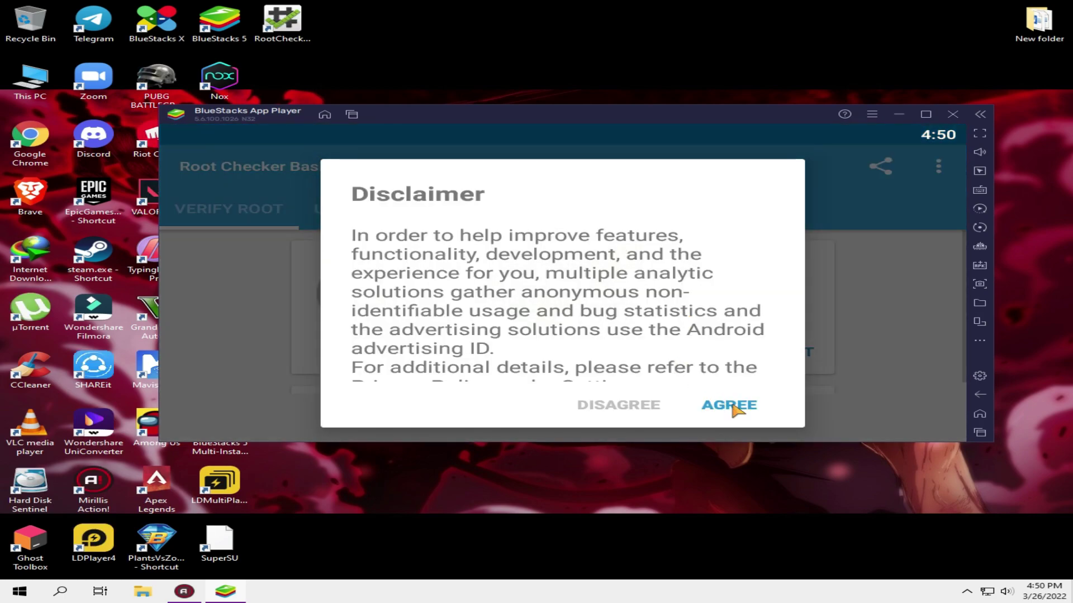
pyautogui.click(732, 406)
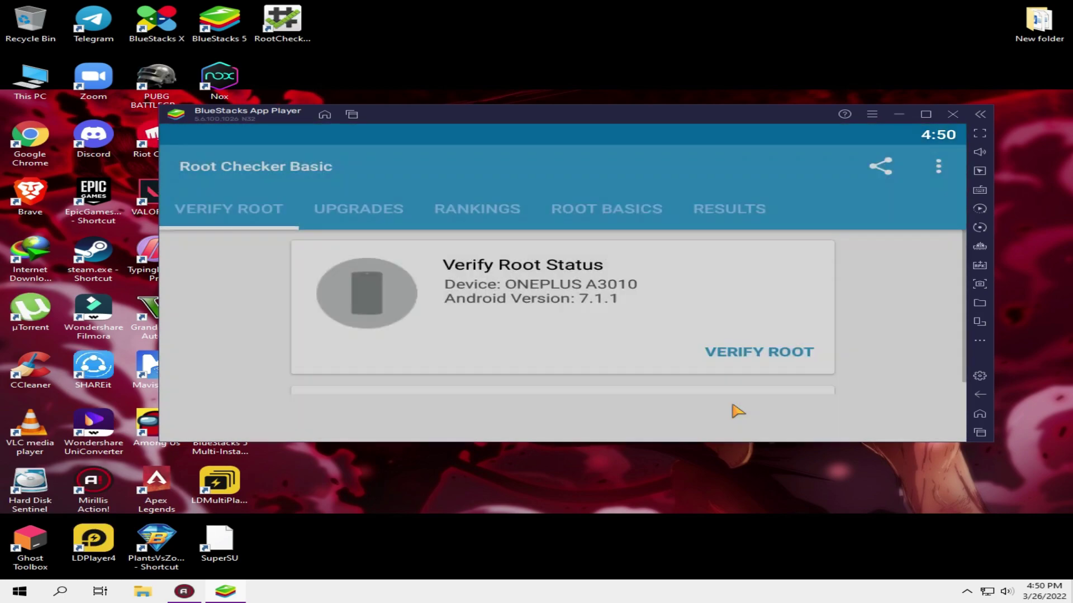
pyautogui.click(573, 369)
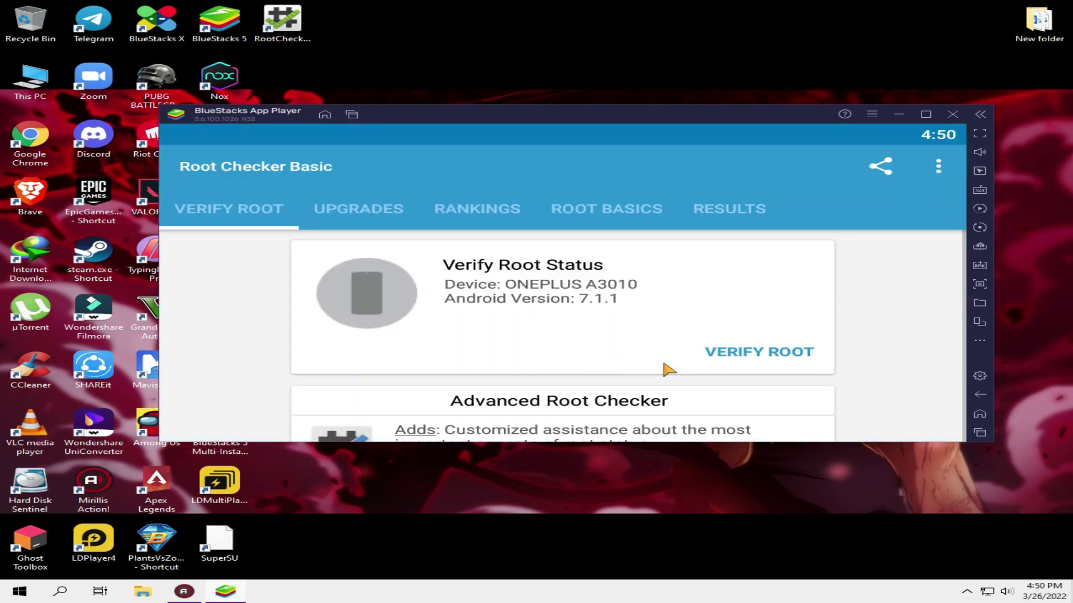
pyautogui.click(750, 358)
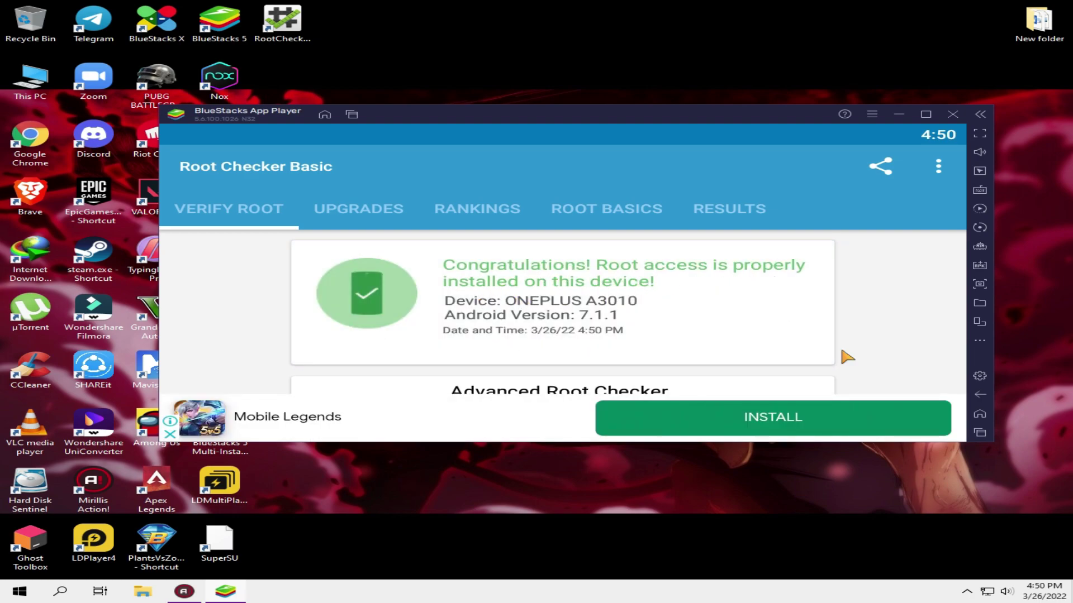
# Leave Root Checker for the BlueStacks home screen and install the GLTools 4.0.1 APK from the GLTools folder.
pyautogui.click(979, 414)
pyautogui.click(979, 432)
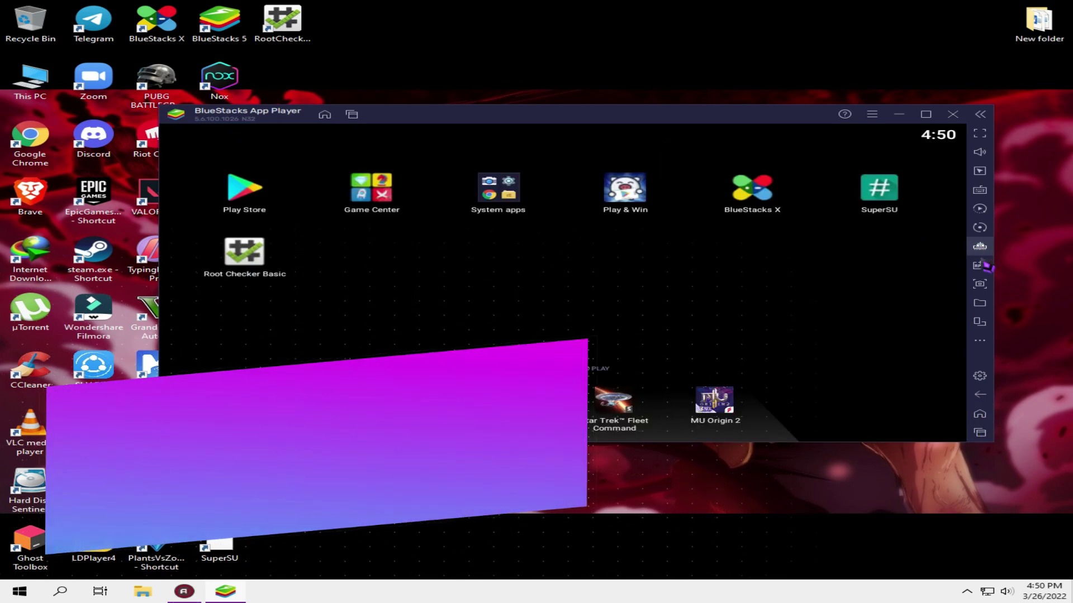
pyautogui.click(981, 267)
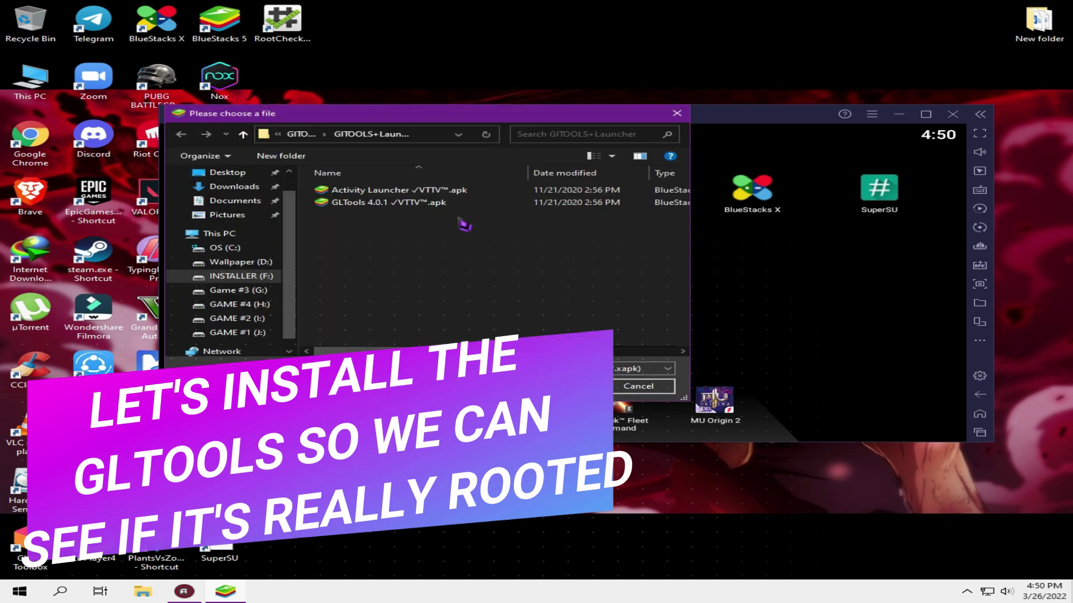
pyautogui.click(394, 205)
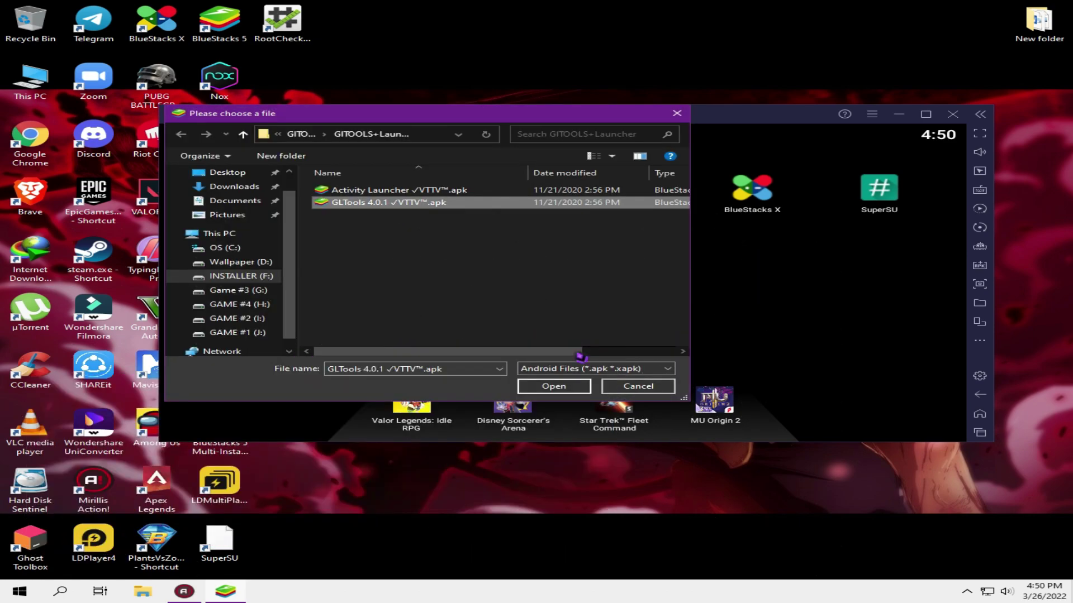
pyautogui.click(550, 386)
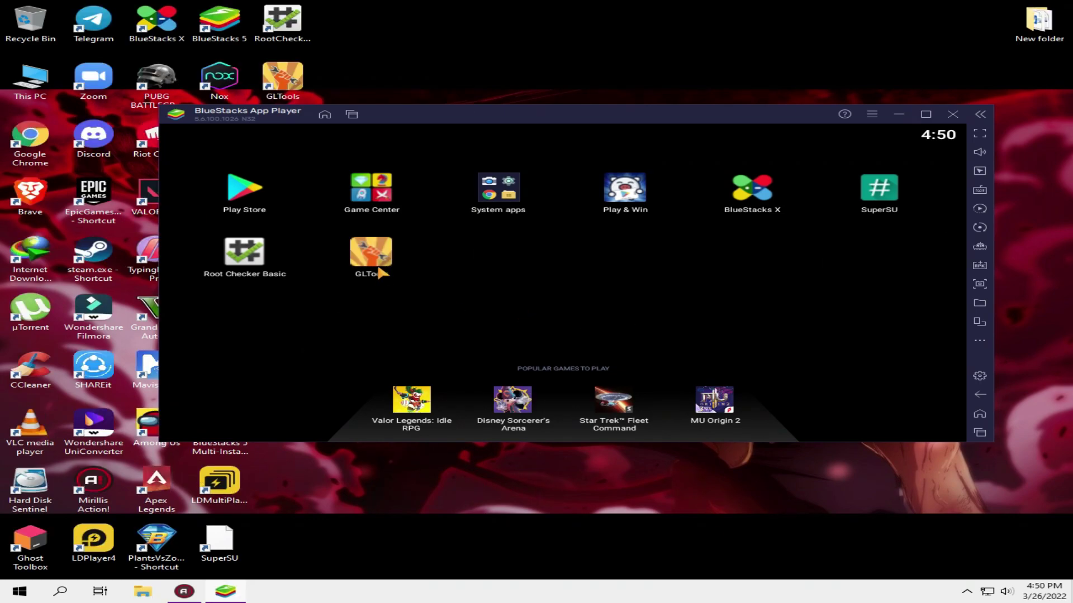
# Open GLTools, allow file access, accept the copyright and code-linking statements, and install it with the Default/None texture plugin.
pyautogui.click(382, 272)
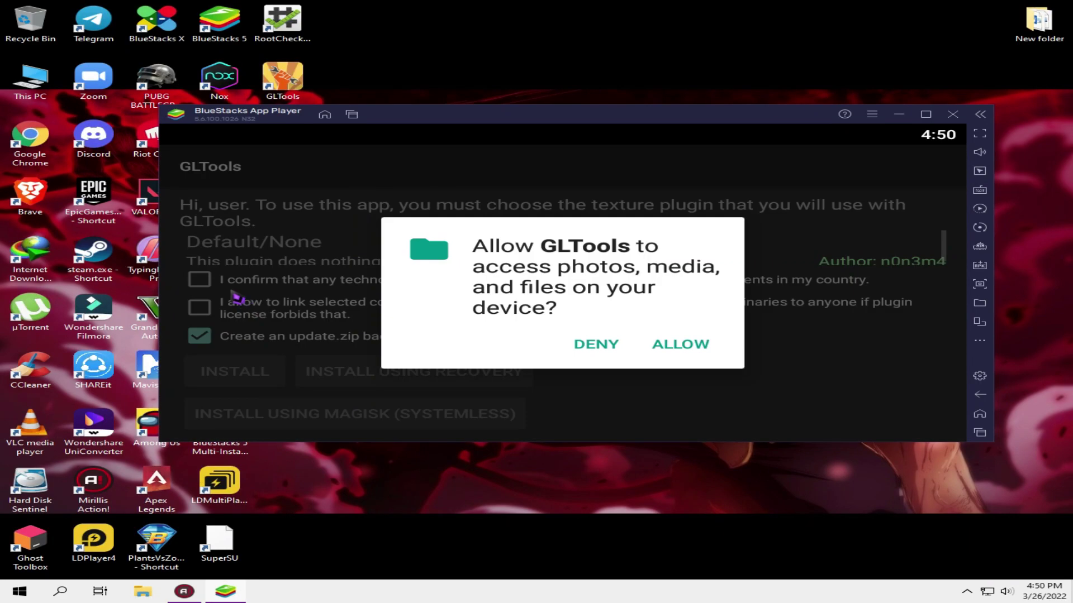
pyautogui.click(699, 352)
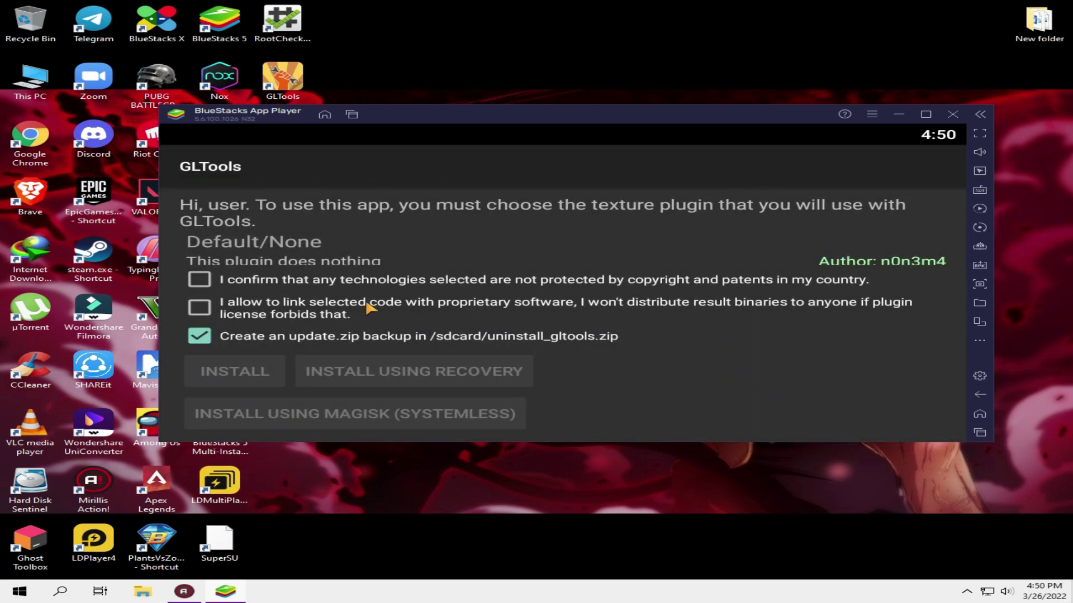
pyautogui.click(225, 286)
pyautogui.click(215, 310)
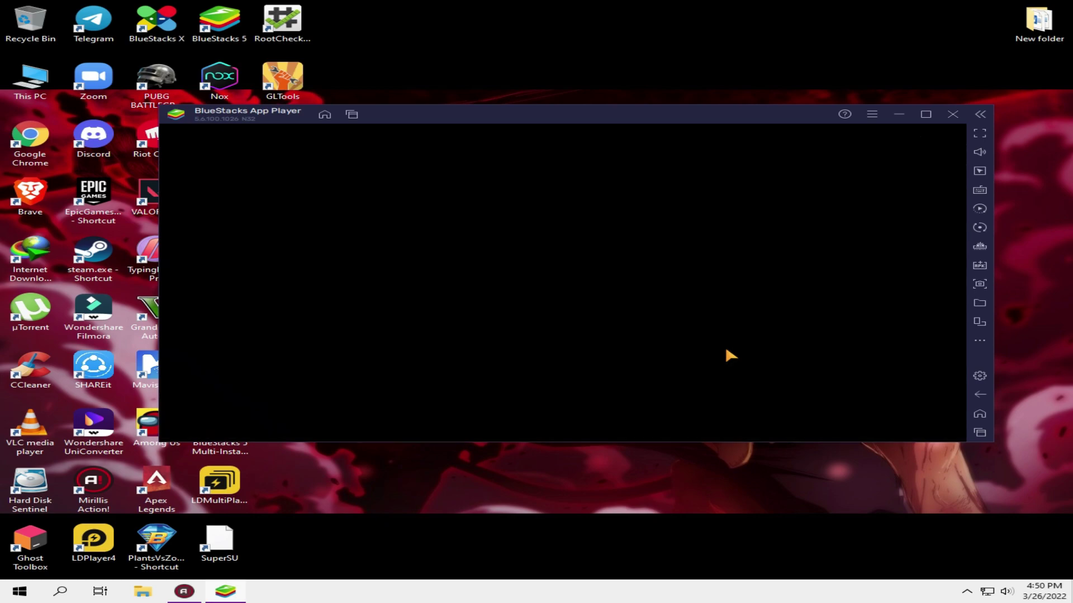
# Reopen GLTools, look through its list of configurable apps, and return to the BlueStacks home screen.
pyautogui.click(383, 262)
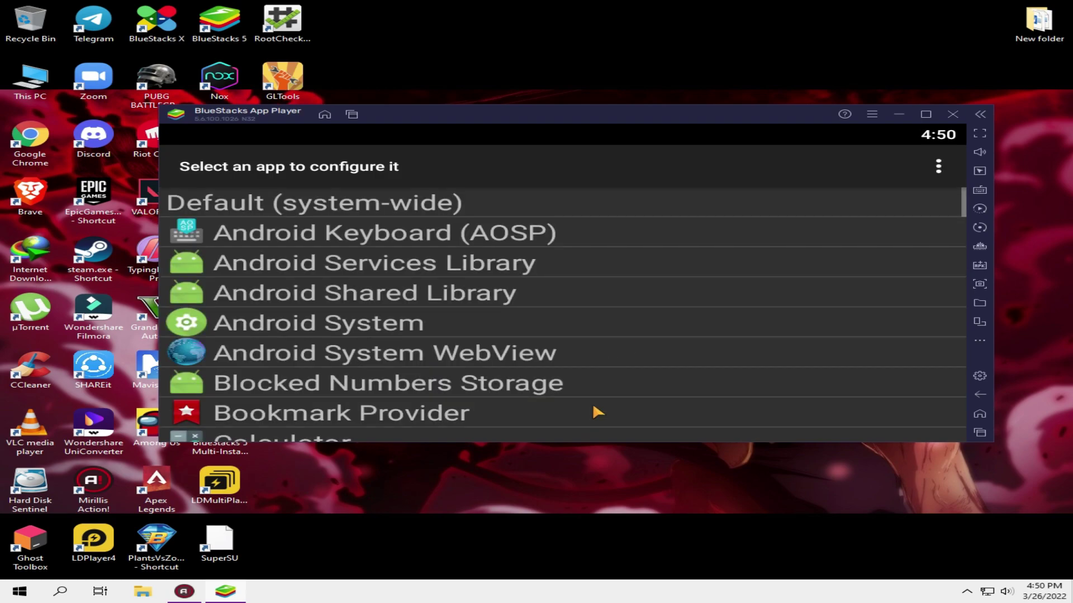
pyautogui.moveTo(592, 402); pyautogui.dragTo(608, 268)
pyautogui.moveTo(596, 383); pyautogui.dragTo(610, 244)
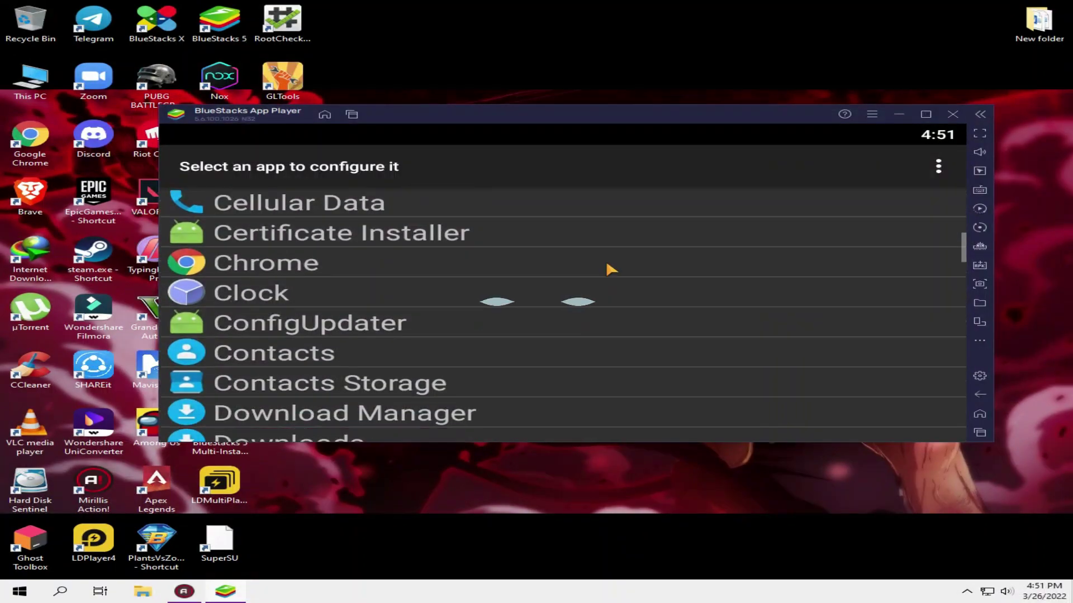
pyautogui.scroll(5, 606, 313)
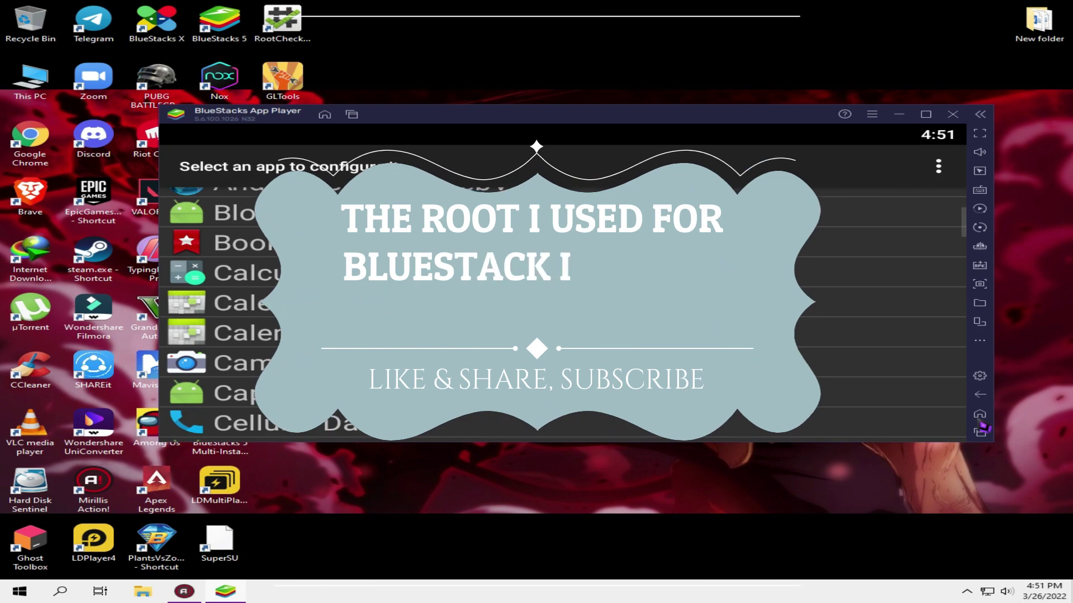
pyautogui.click(978, 418)
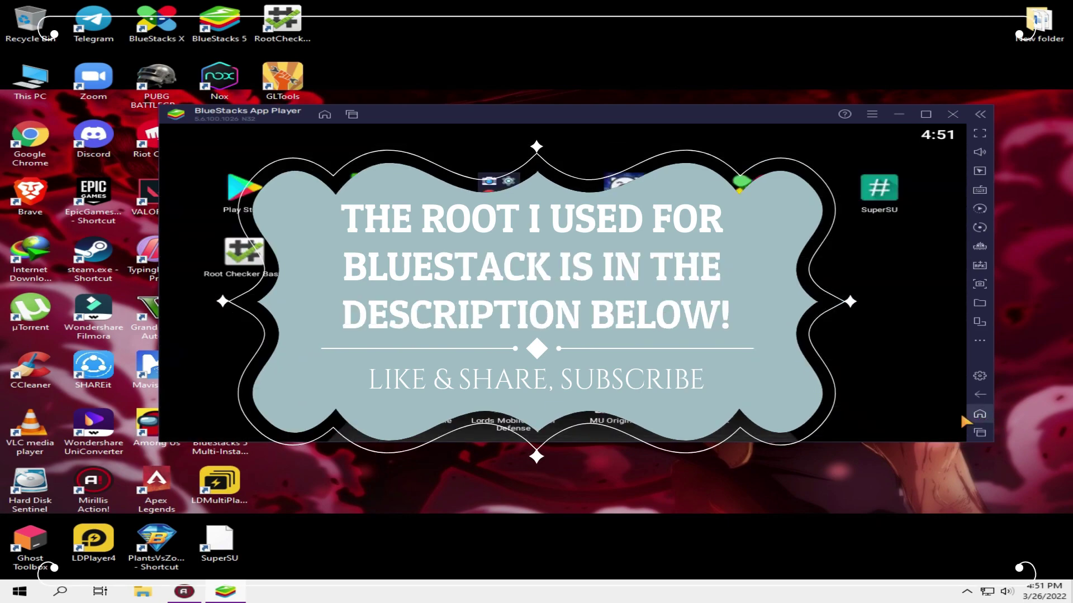